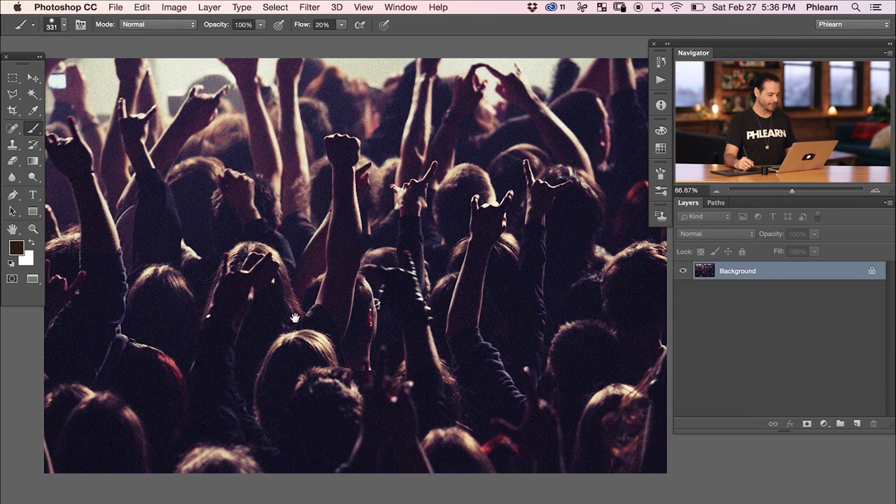
- Examine the grain and color noise in the crowd photo's hands, hair and dark areas at 300% magnification
drag(294, 317, 297, 312)
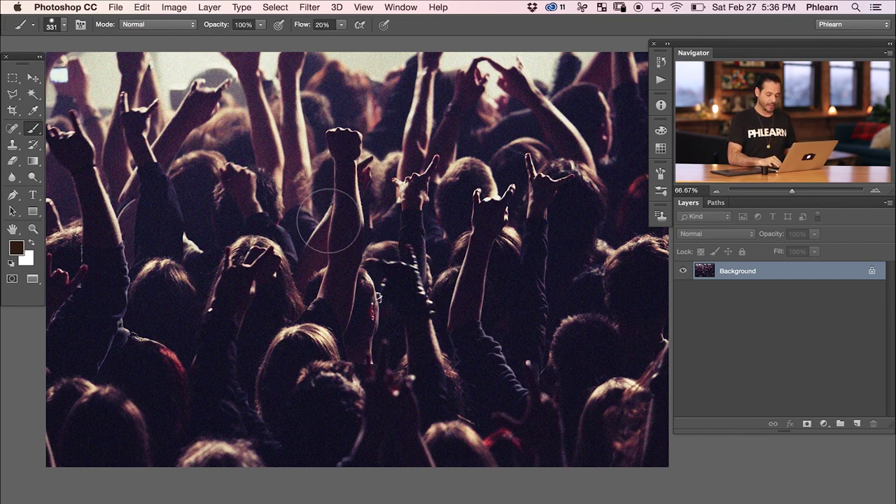
key(super+equal)
key(super+equal)
key(super+equal)
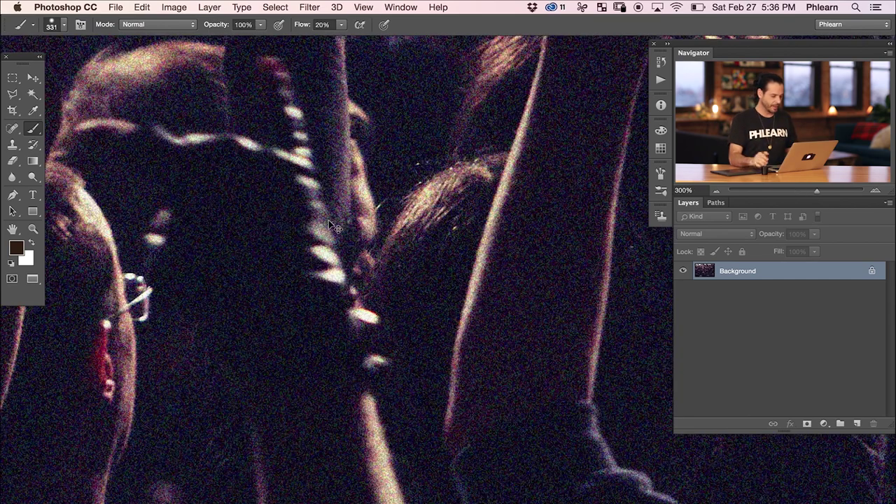
drag(152, 181, 404, 283)
drag(190, 211, 433, 245)
drag(280, 342, 408, 242)
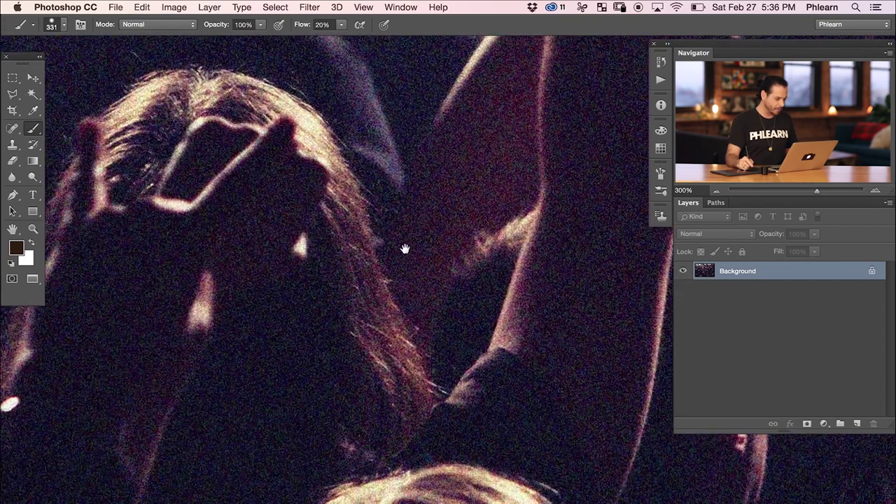
drag(346, 309, 372, 220)
drag(342, 362, 272, 221)
drag(511, 325, 419, 402)
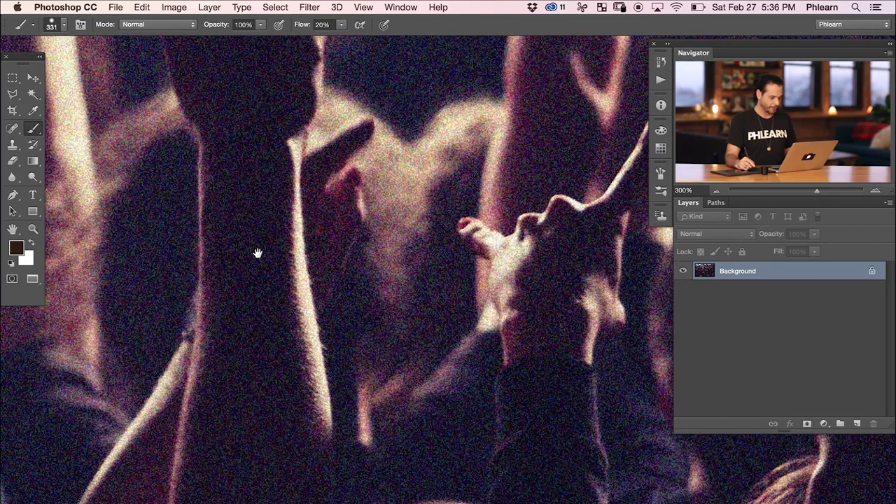
drag(257, 252, 282, 269)
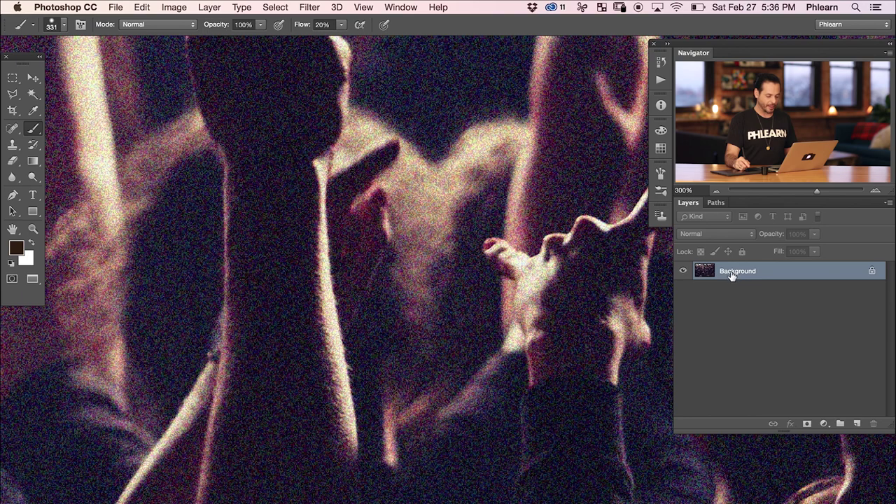
- Duplicate the Background layer and open the Reduce Noise filter on the copy
drag(731, 276, 857, 423)
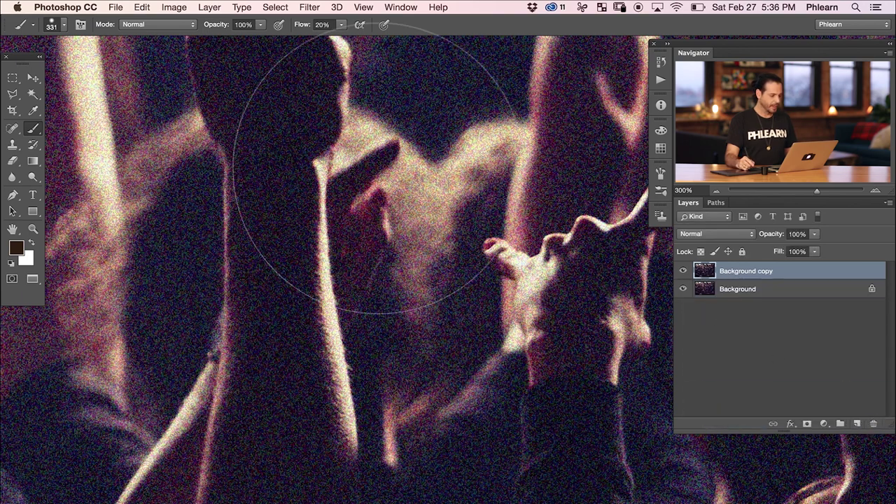
click(309, 9)
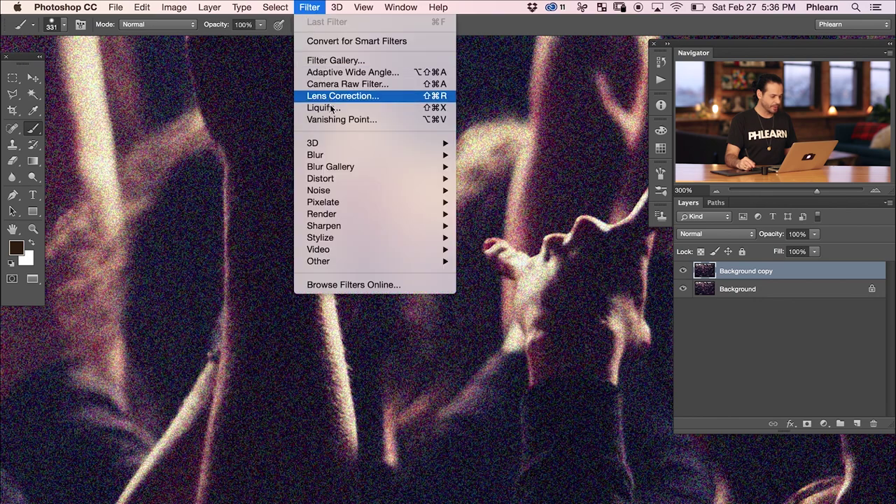
mouse_move(345, 188)
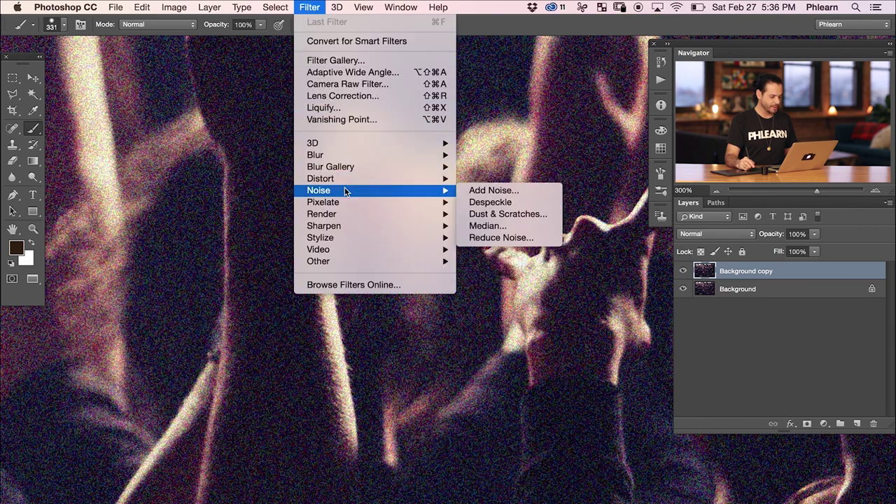
click(503, 238)
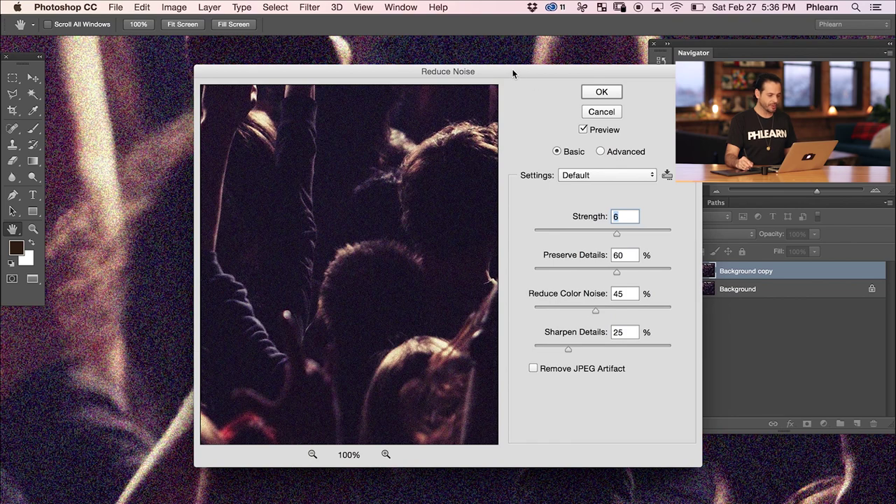
drag(509, 70, 452, 71)
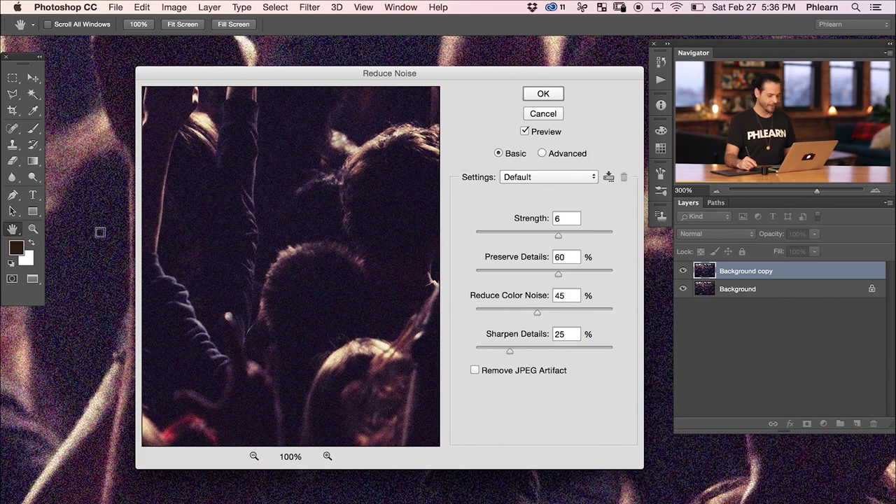
- Lower the filter's Strength to 0 and switch to Advanced mode, checking the per-channel settings before returning to the overall ones
click(483, 233)
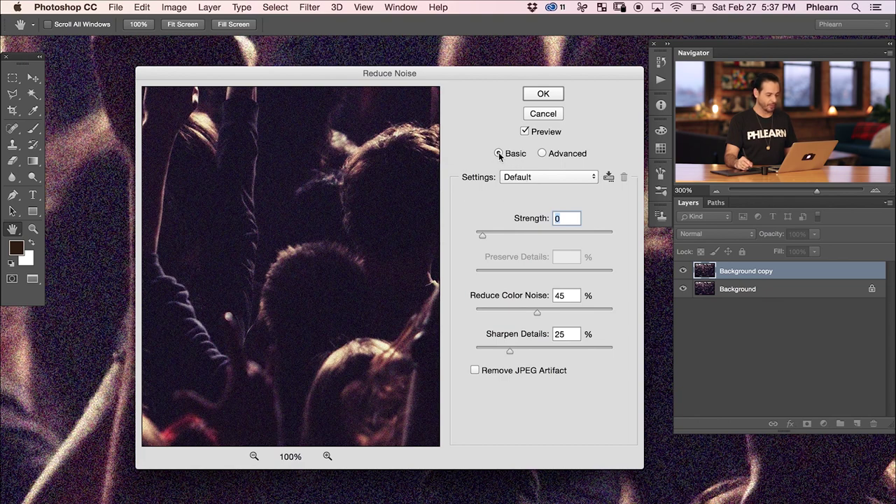
click(543, 154)
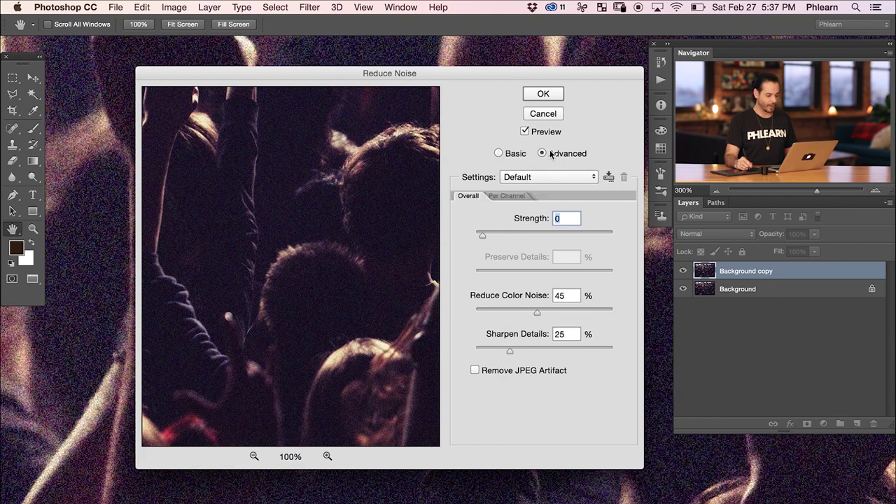
click(504, 196)
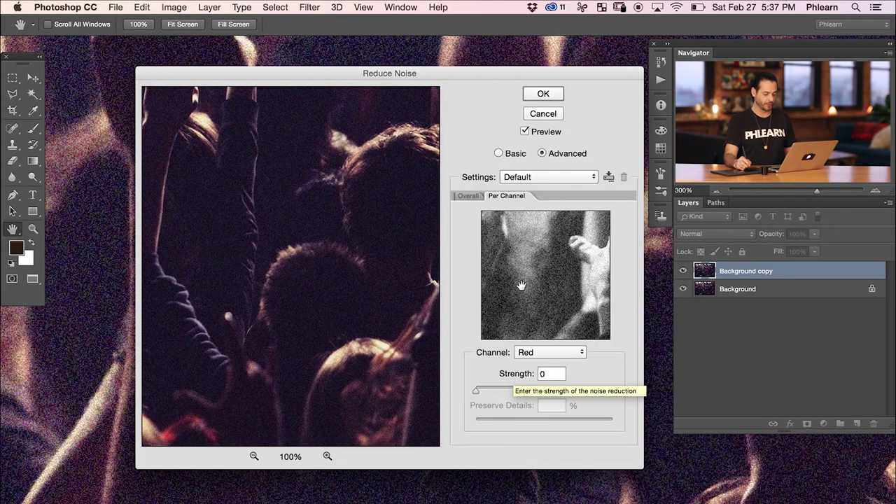
click(468, 198)
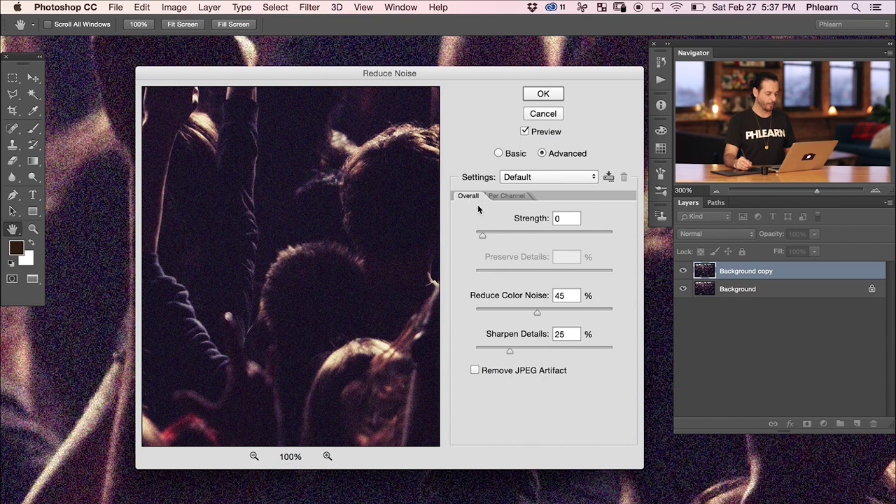
- Raise the overall noise reduction Strength gradually to 9, checking the effect on the image
drag(482, 235, 505, 241)
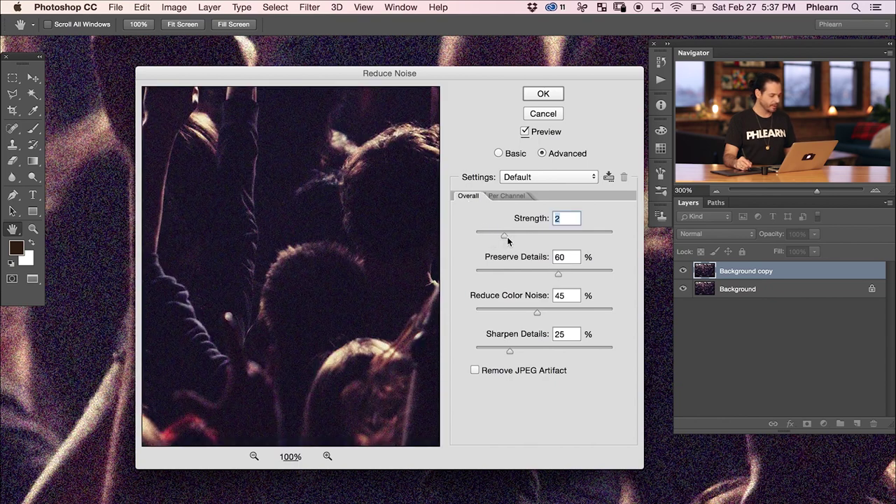
drag(504, 237, 536, 241)
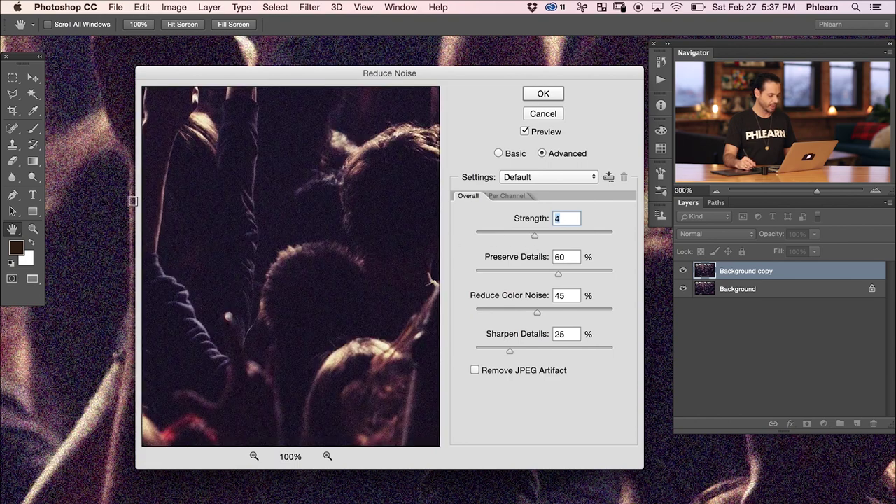
drag(535, 239, 548, 235)
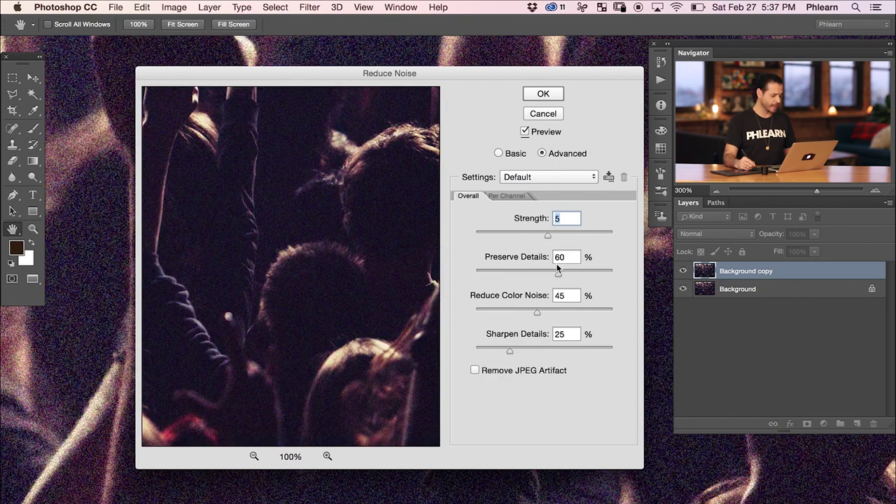
drag(547, 243, 589, 236)
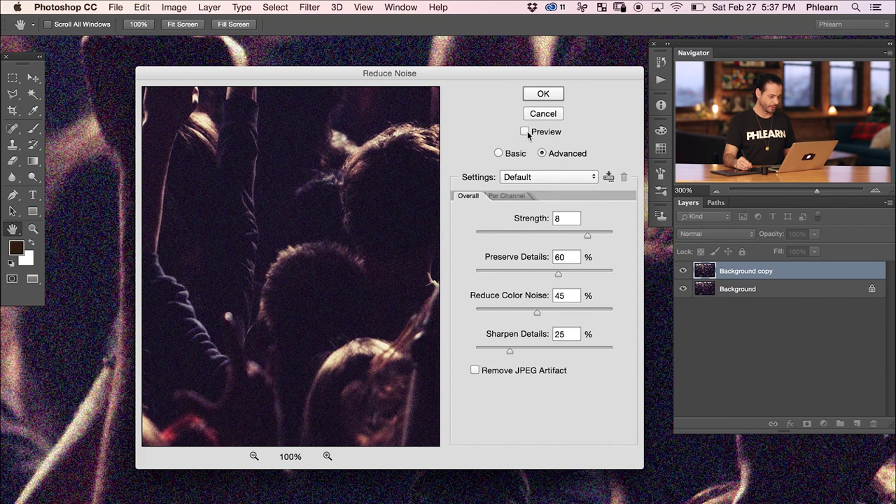
drag(589, 236, 600, 239)
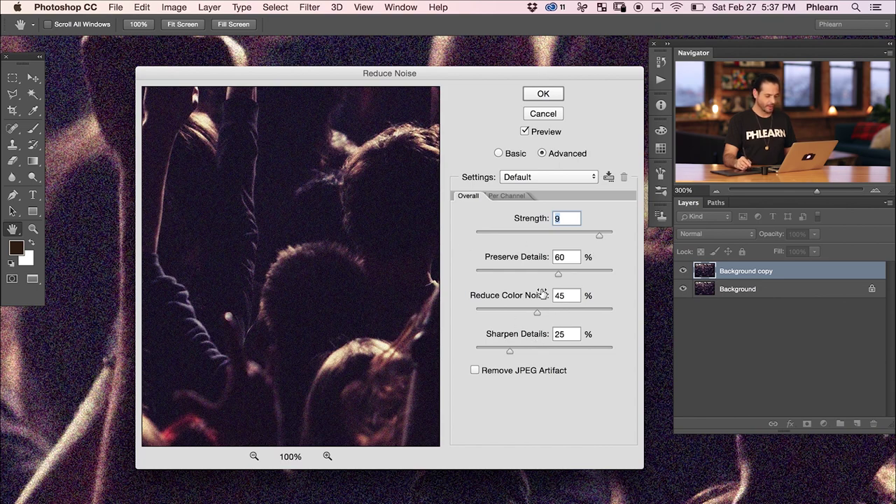
- Set Preserve Details to 0% and Reduce Color Noise to 90%
drag(541, 274, 479, 275)
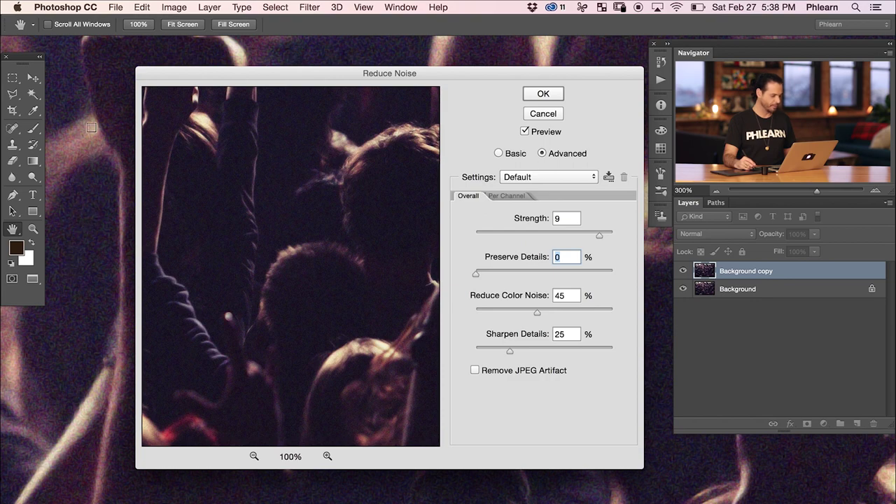
drag(509, 313, 482, 314)
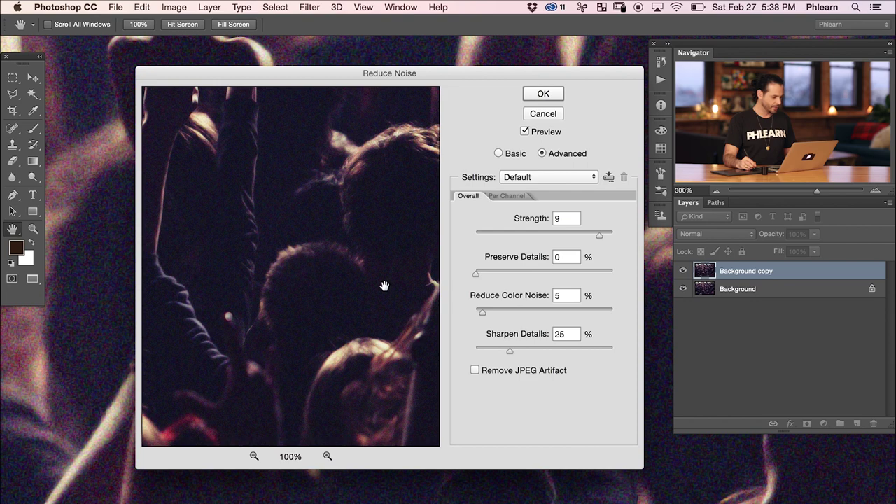
drag(519, 310, 590, 316)
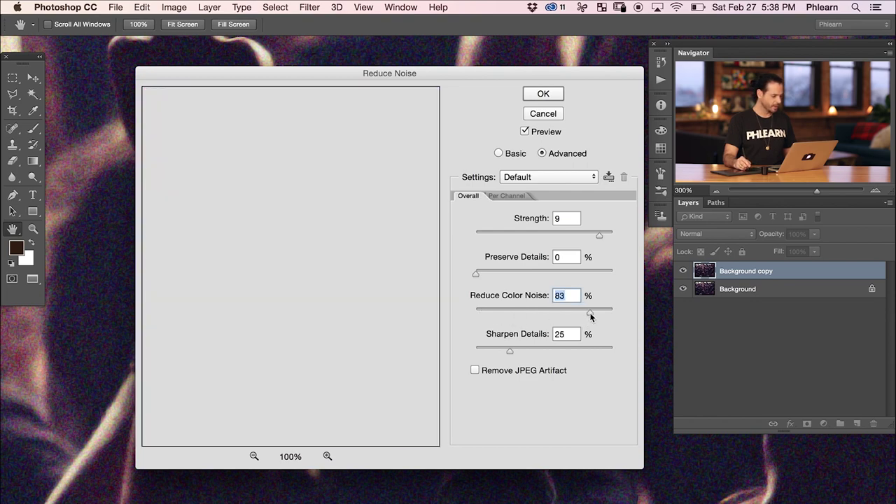
drag(594, 317, 598, 317)
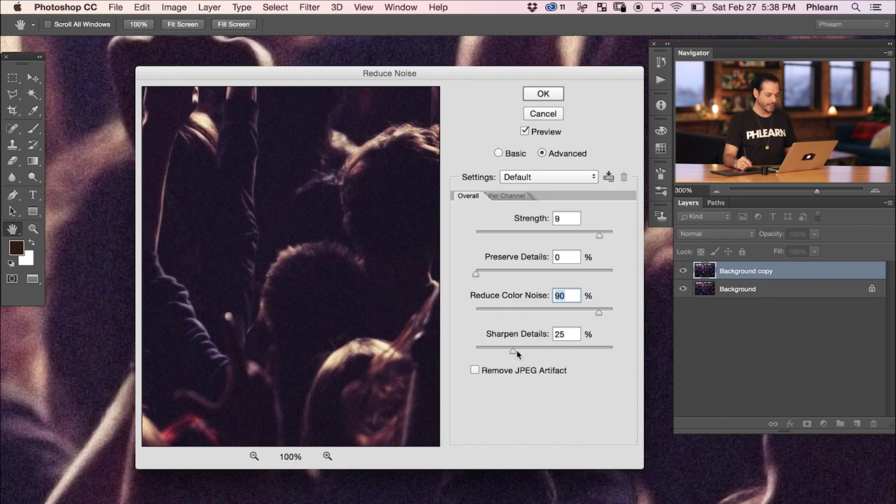
- Try Sharpen Details at 74%, then set it to 0% and leave Remove JPEG Artifact off
drag(515, 350, 573, 348)
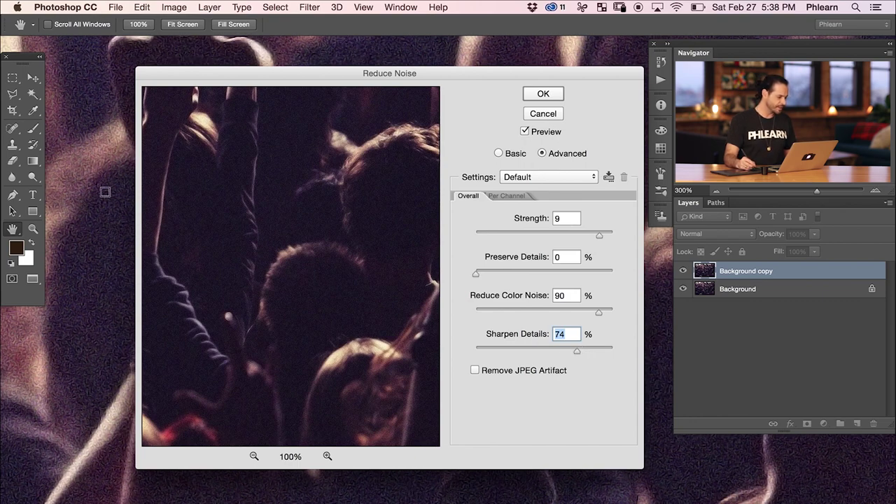
drag(507, 350, 470, 350)
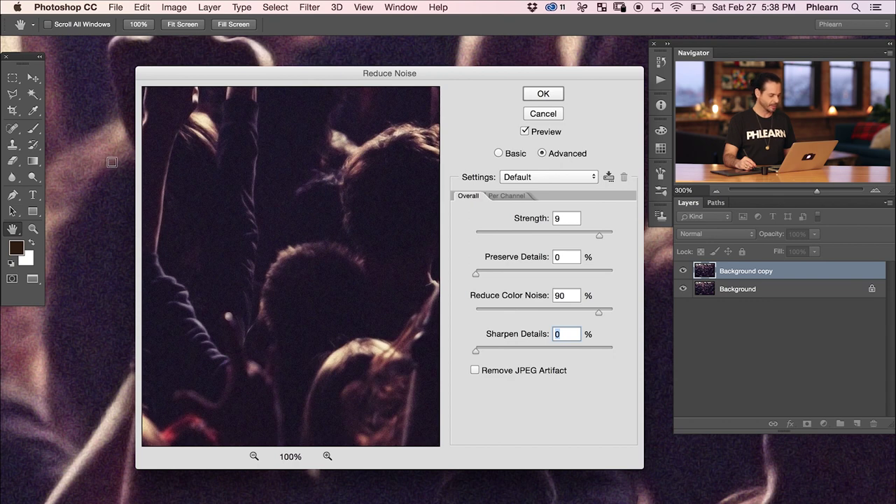
click(476, 371)
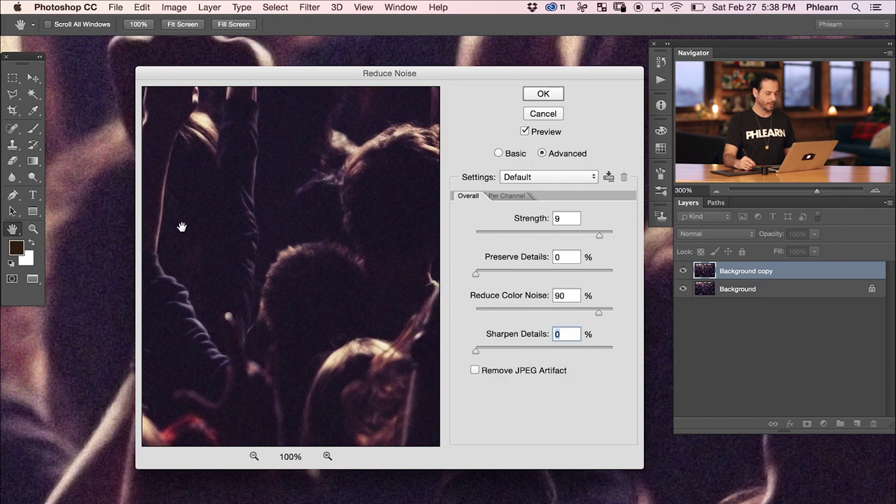
- Compare the image with the filter preview off and on, and apply the noise reduction
click(525, 133)
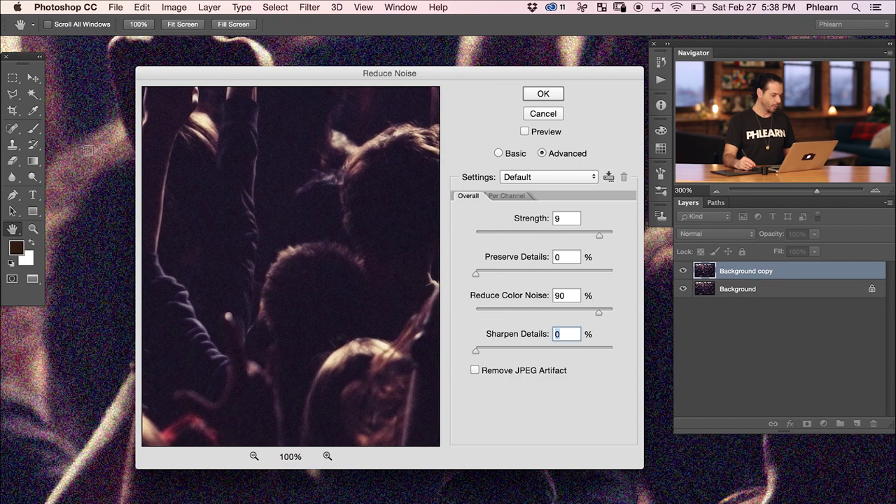
click(525, 132)
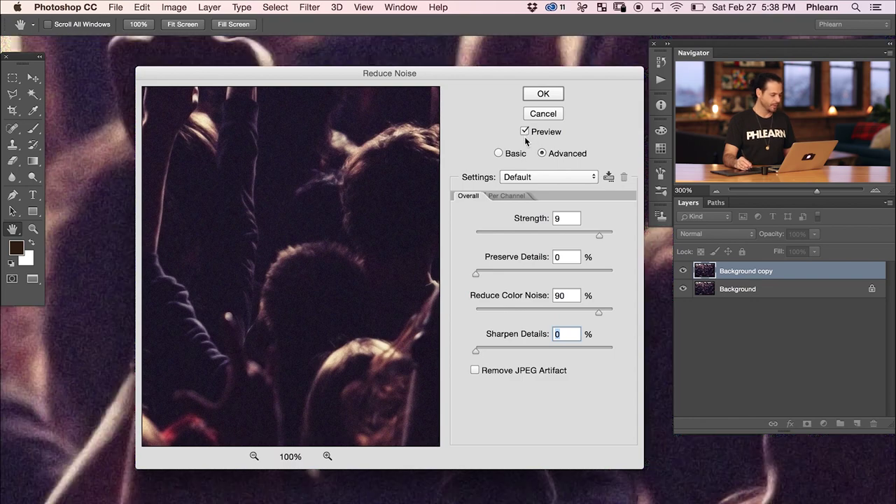
click(545, 94)
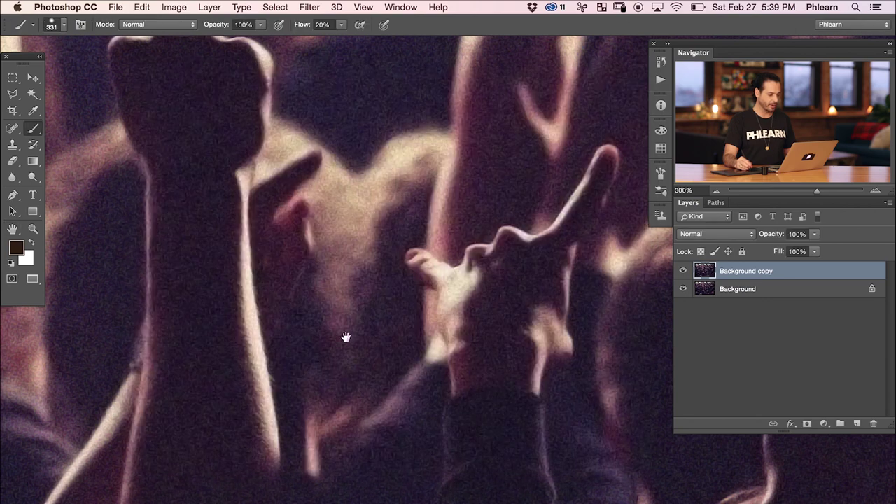
- Compare the photo before and after noise reduction by toggling the visibility of the Background copy layer
mouse_move(346, 336)
mouse_down()
mouse_move(350, 250)
mouse_move(335, 231)
mouse_up()
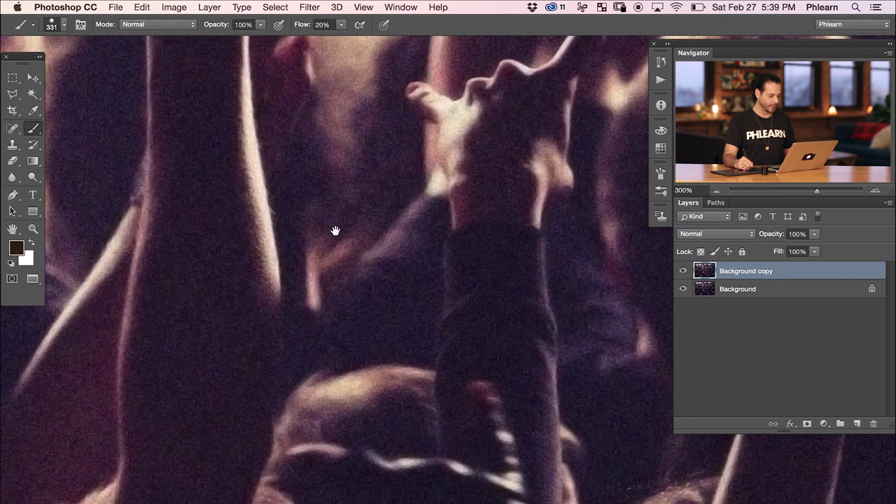
click(682, 273)
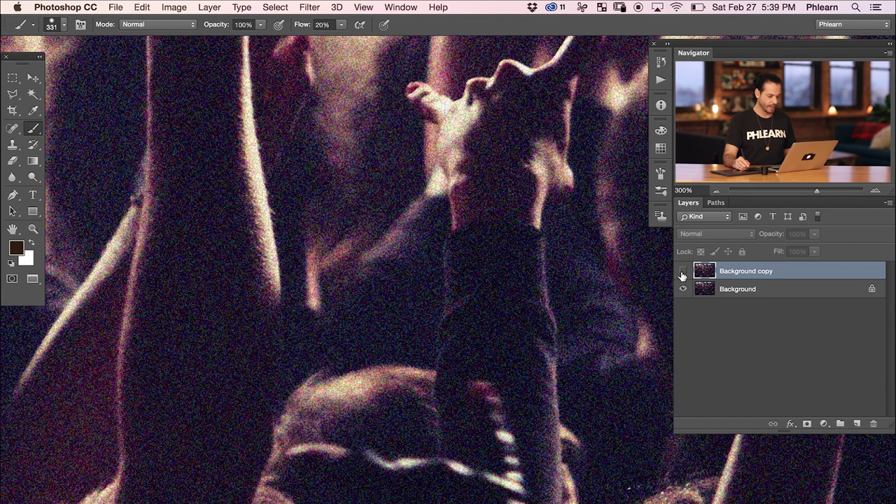
click(684, 274)
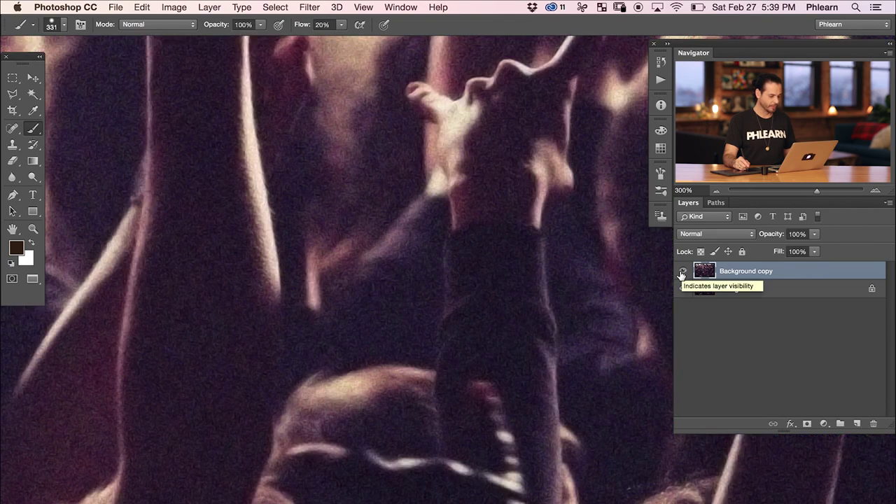
click(683, 274)
click(682, 273)
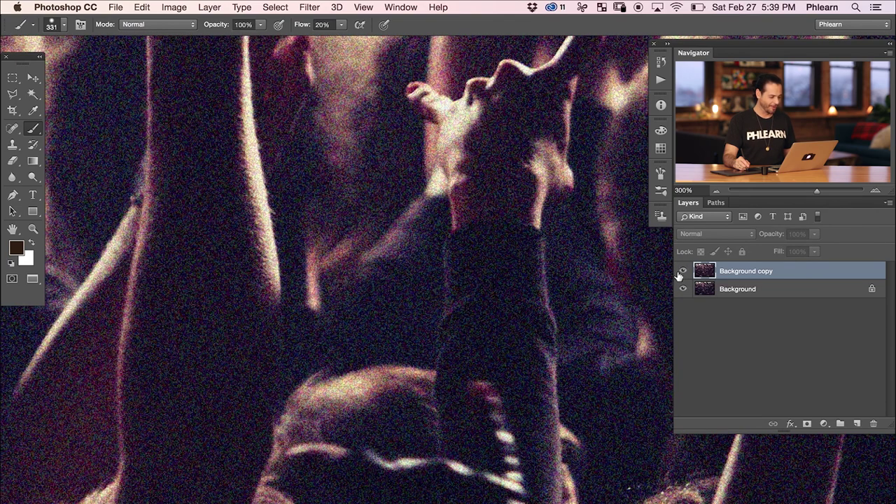
drag(525, 310, 471, 266)
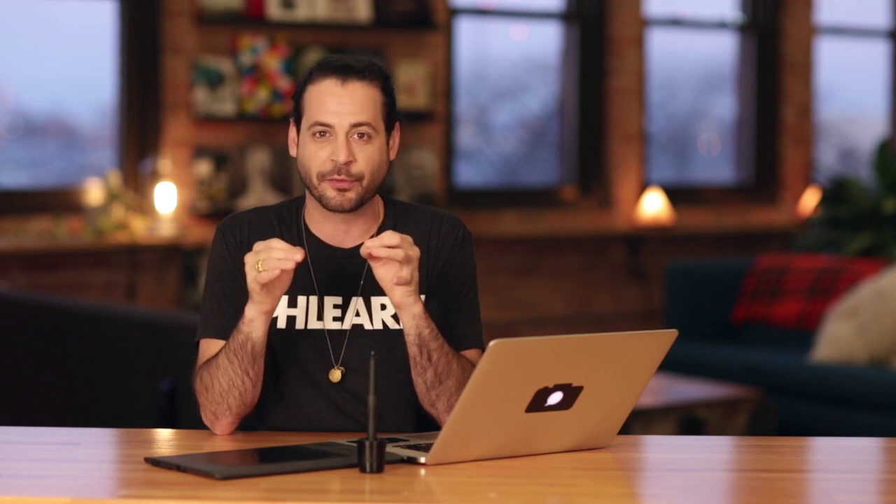
- Duplicate the noise-reduced Background copy layer
drag(746, 266, 858, 424)
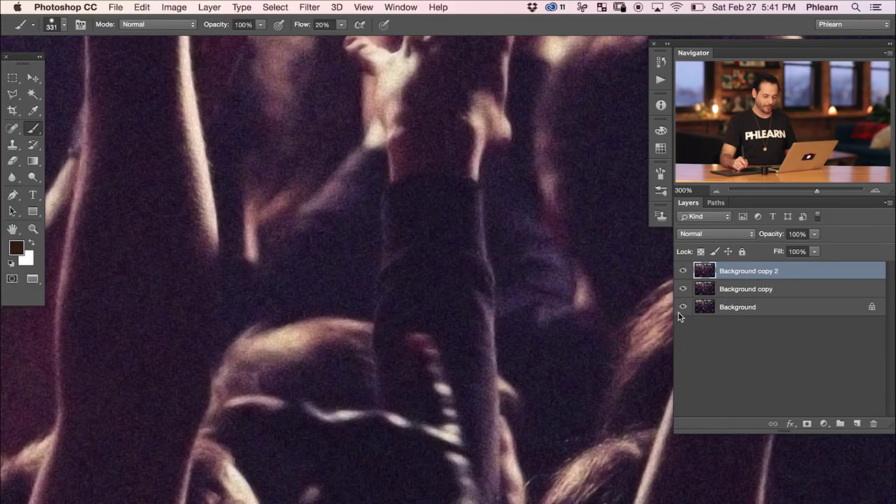
- Open Surface Blur on the Background copy 2 layer and set the radius to 15 pixels and the threshold to 16 levels
click(309, 7)
mouse_move(352, 155)
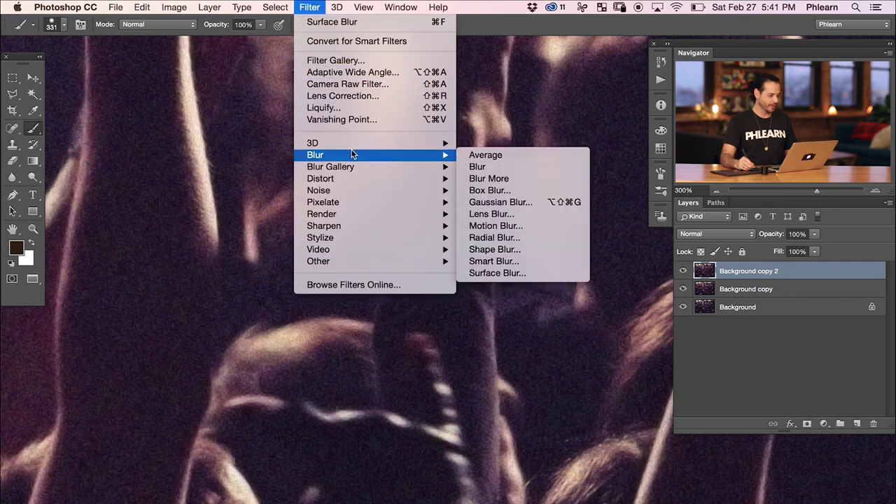
click(527, 273)
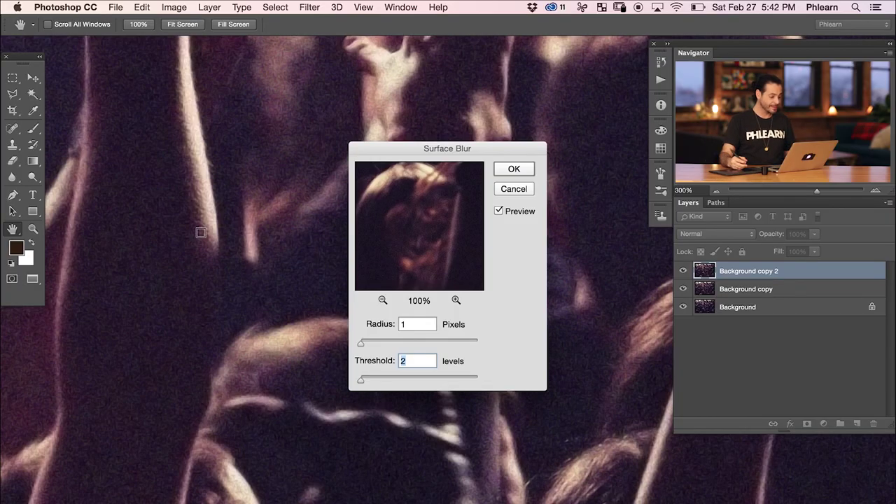
drag(154, 206, 231, 294)
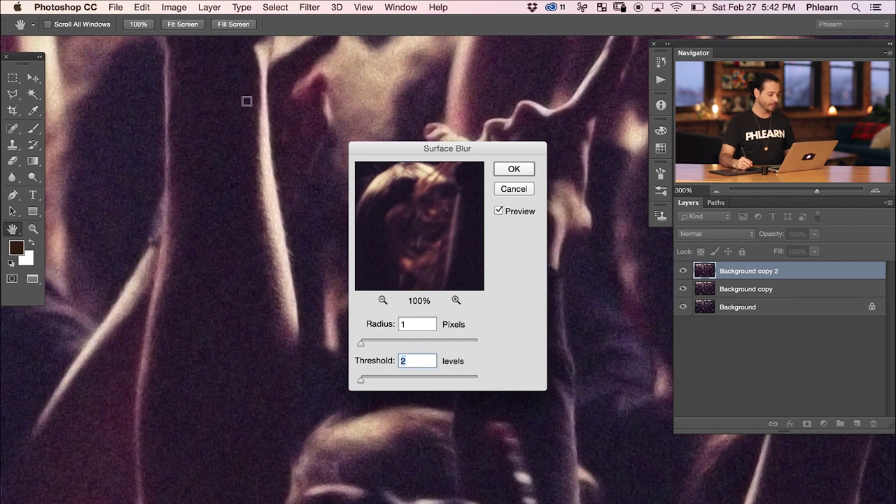
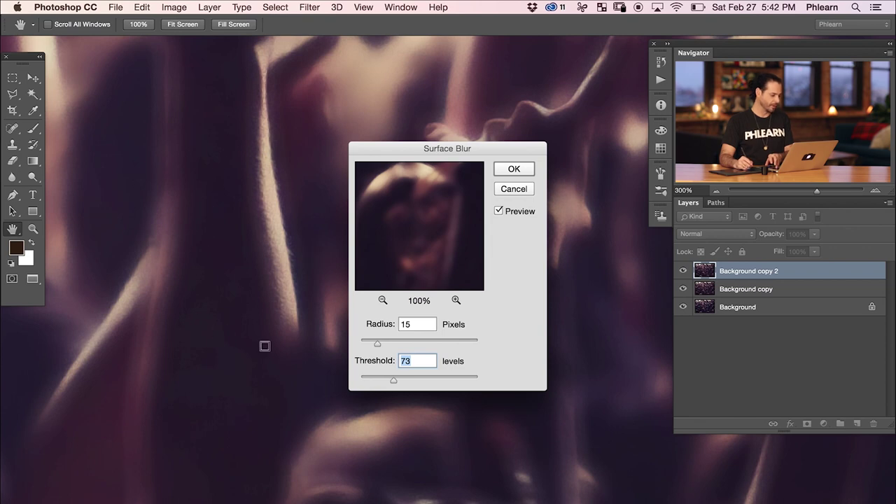
drag(380, 381, 373, 385)
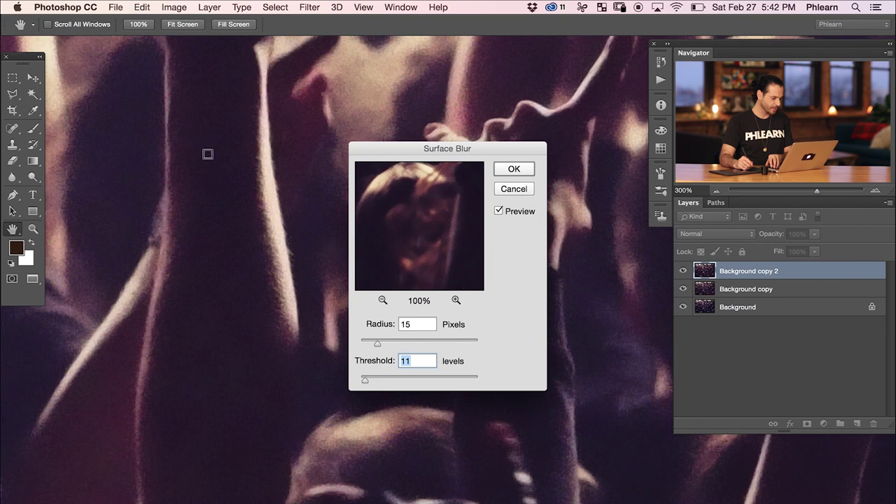
drag(368, 378, 370, 379)
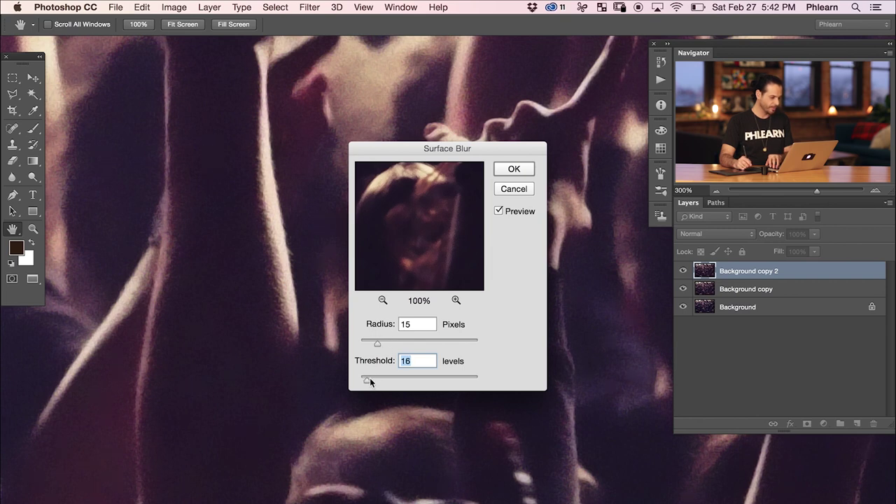
- Try Surface Blur radii of 6, 20 and 7 pixels with the threshold at 16 levels
drag(378, 343, 366, 344)
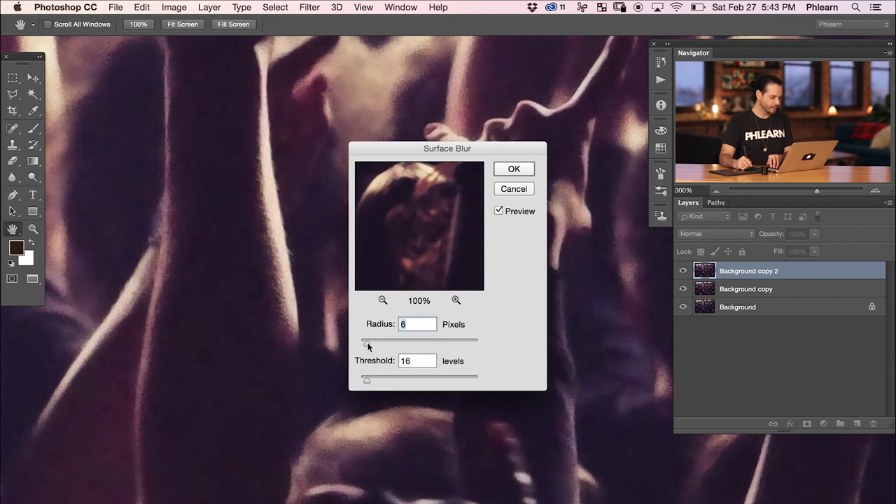
drag(368, 343, 373, 344)
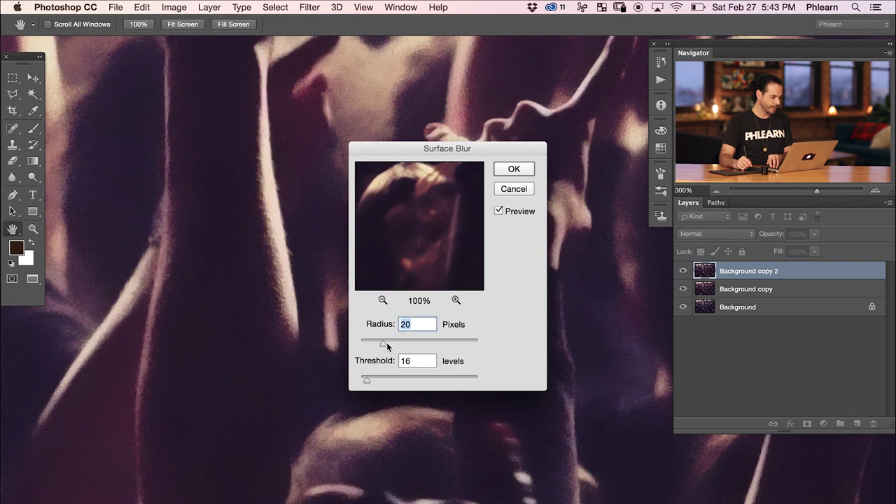
drag(387, 342, 368, 344)
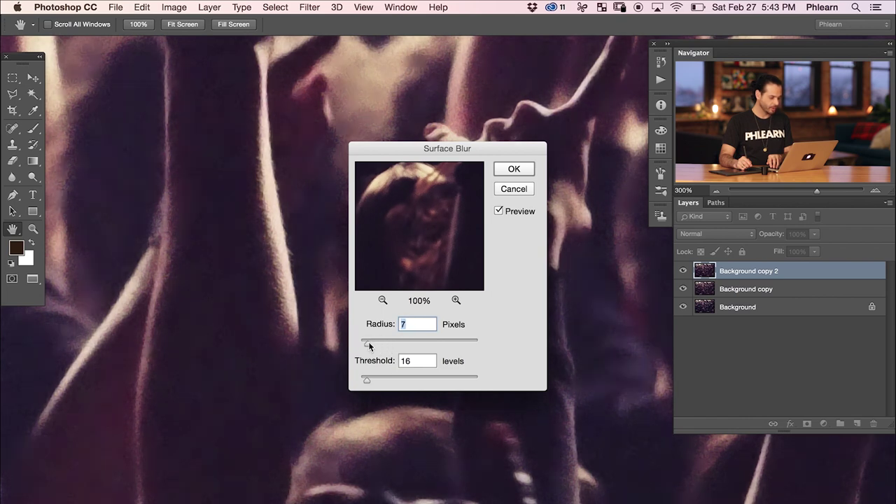
- Set the Surface Blur threshold to 27 levels and the radius to 4 pixels, and apply the blur
drag(366, 380, 372, 378)
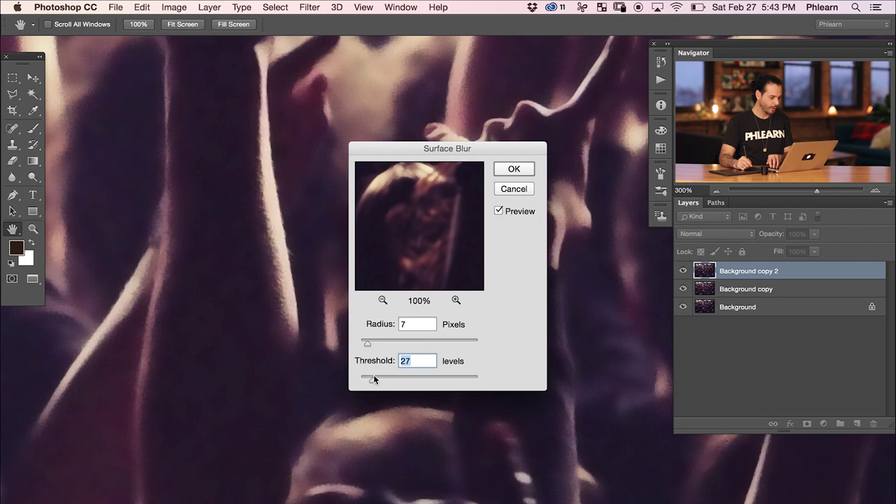
drag(372, 341, 369, 347)
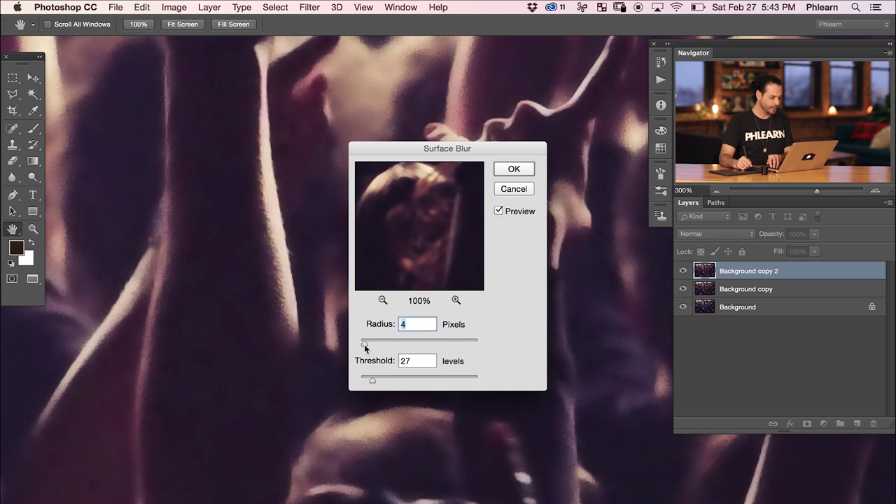
click(529, 173)
- Compare the overall photo before and after the surface blur by toggling the visibility of the Background copy 2 layer
key(b)
key(super+minus)
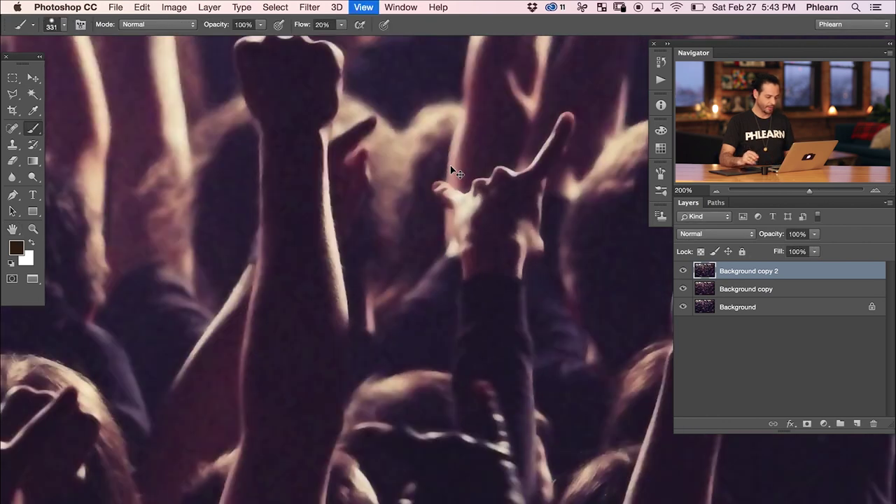
key(super+minus)
key(super+minus)
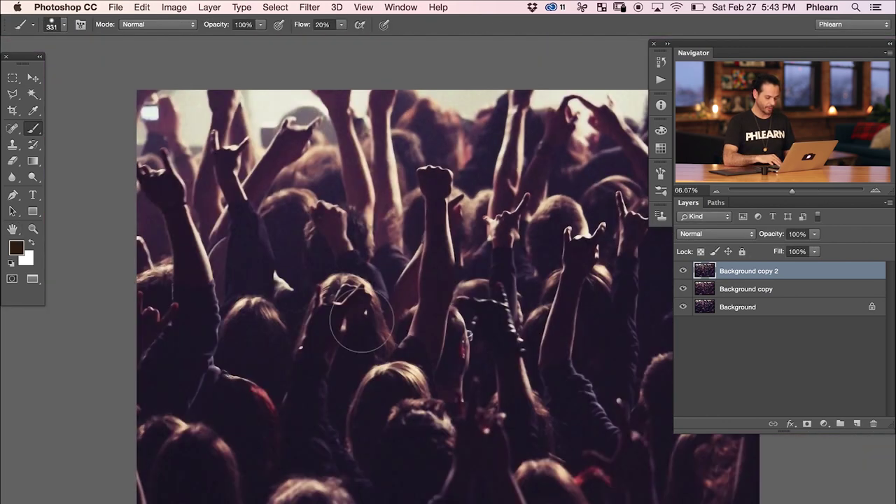
drag(551, 356, 473, 294)
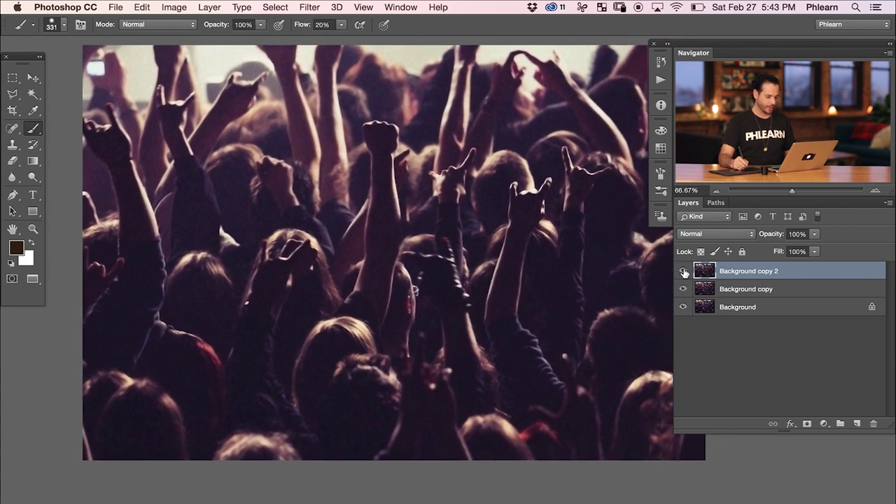
click(683, 272)
click(683, 272)
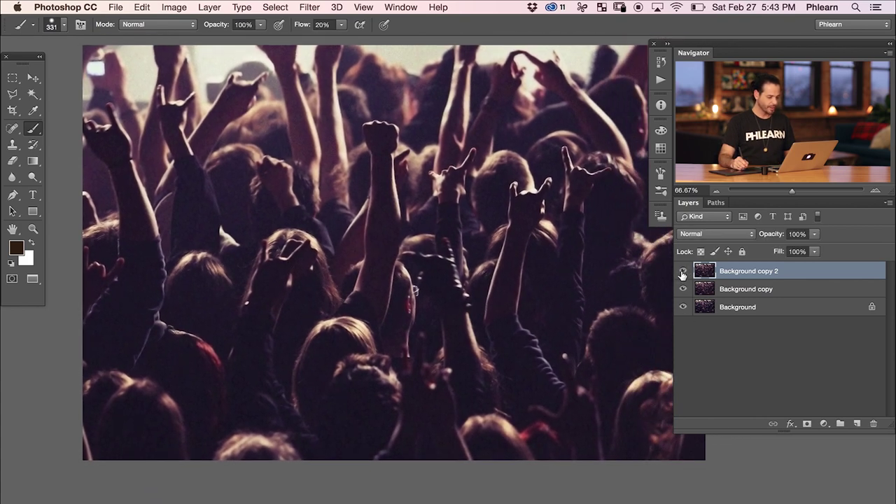
click(683, 273)
click(682, 274)
click(683, 274)
click(683, 273)
- Examine the surface blur's effect on fine details at 300% by hiding and showing the Background copy 2 layer
key(super+equal)
key(super+equal)
key(super+equal)
drag(312, 348, 366, 303)
click(684, 271)
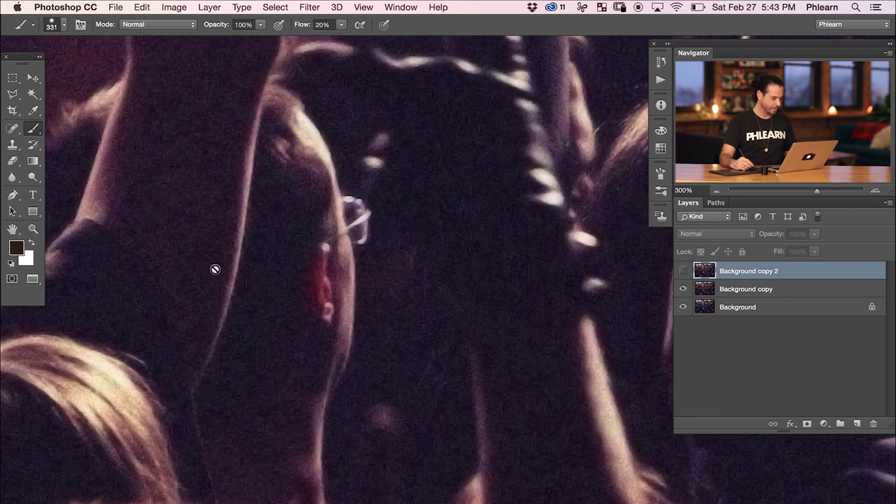
click(685, 272)
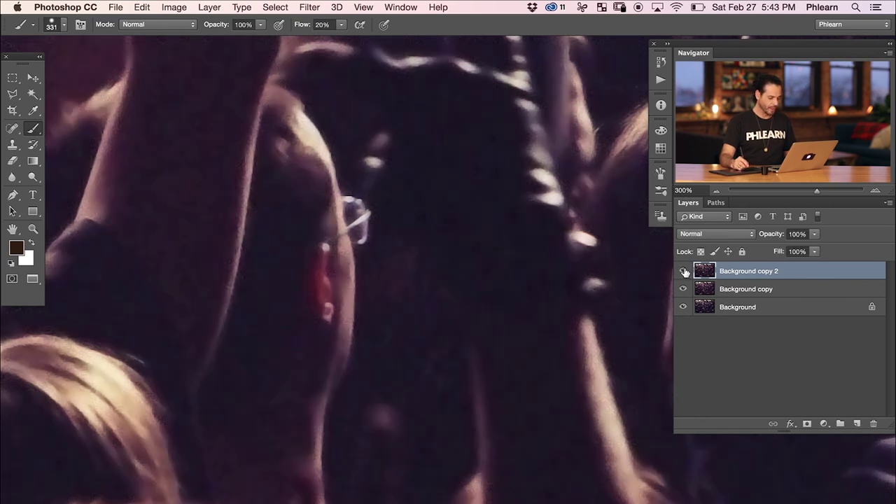
click(682, 271)
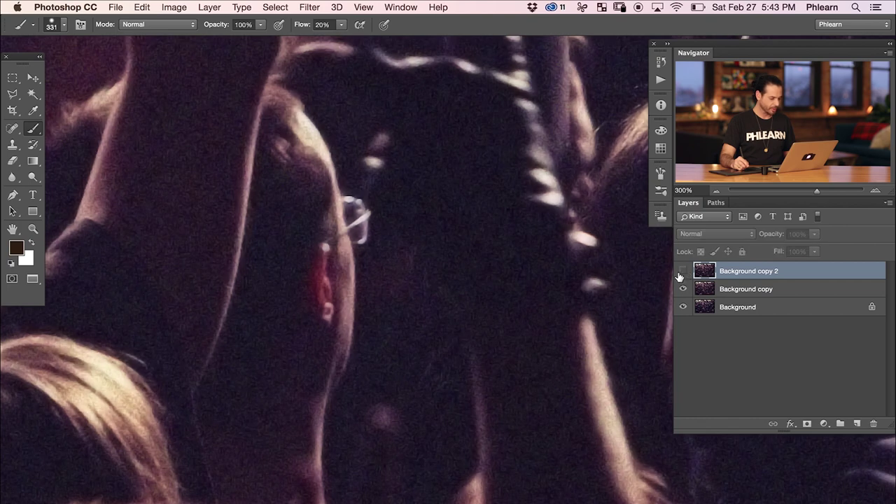
click(683, 272)
click(683, 271)
click(682, 272)
- Group the Background copy and Background copy 2 layers together above the Background layer
drag(491, 240, 327, 219)
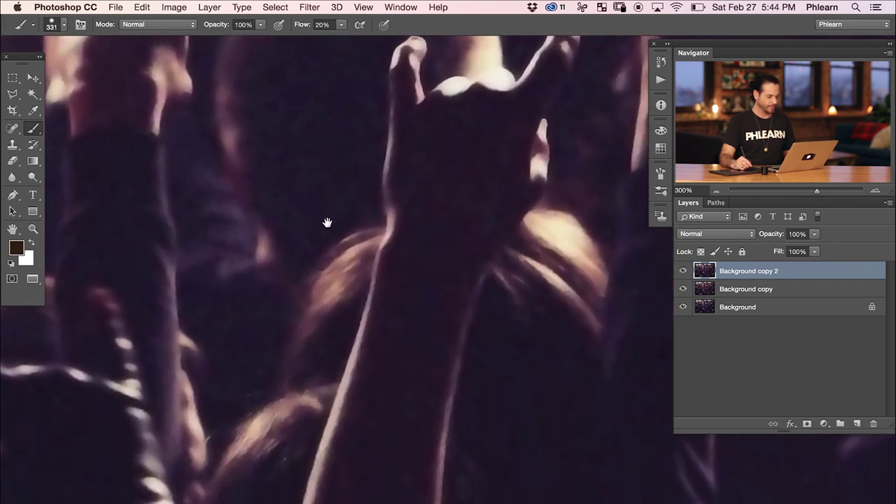
shift+click(771, 293)
key(super+g)
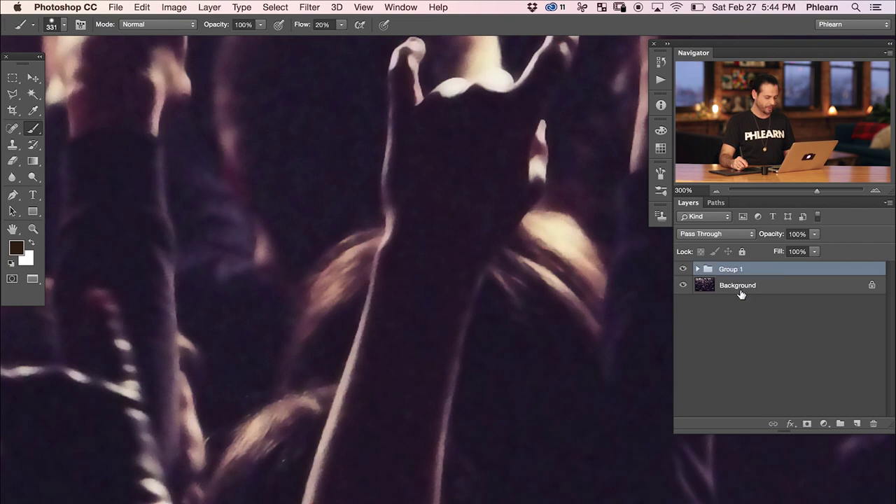
- Compare the original grain with the combined noise reduction around the raised hands by toggling the group's visibility
click(682, 271)
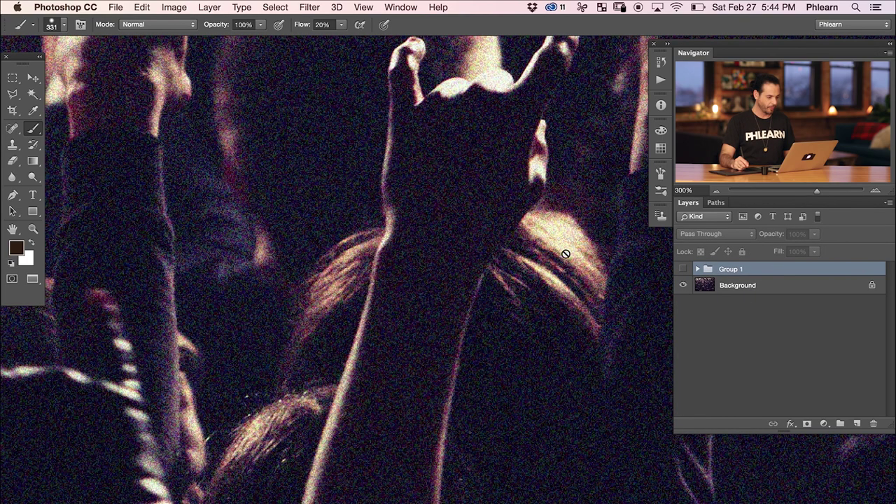
drag(343, 340, 376, 436)
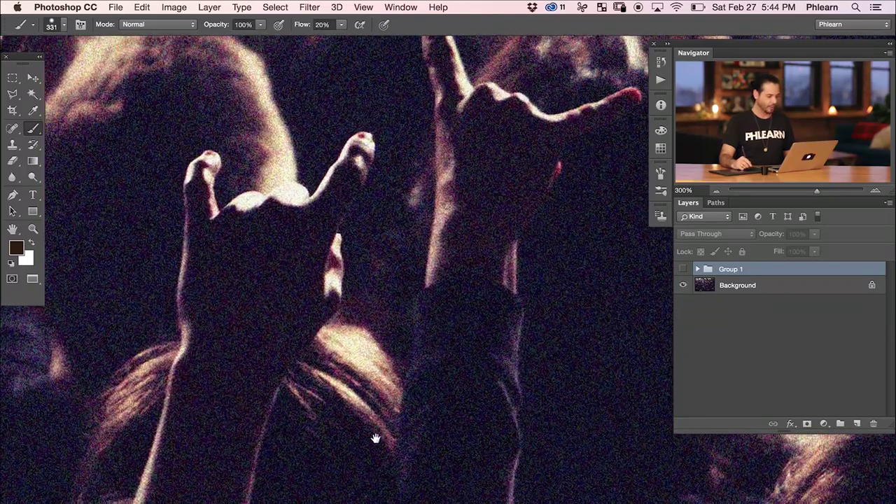
click(684, 269)
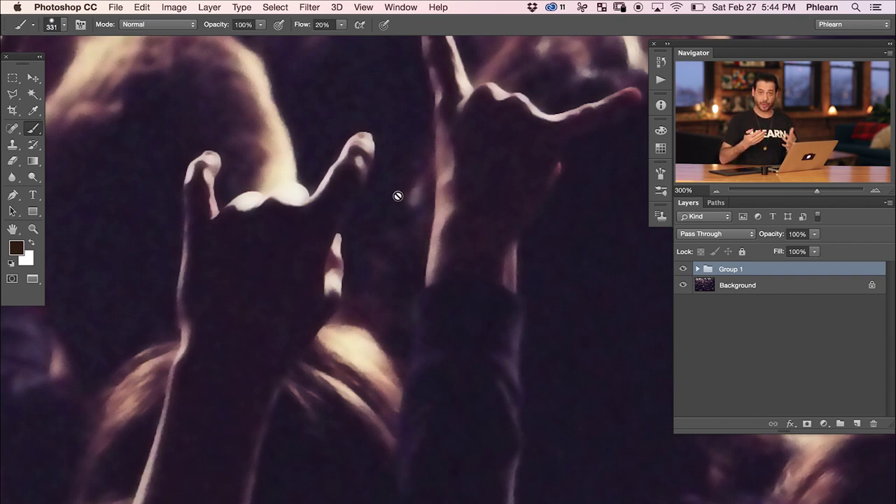
drag(558, 245, 414, 324)
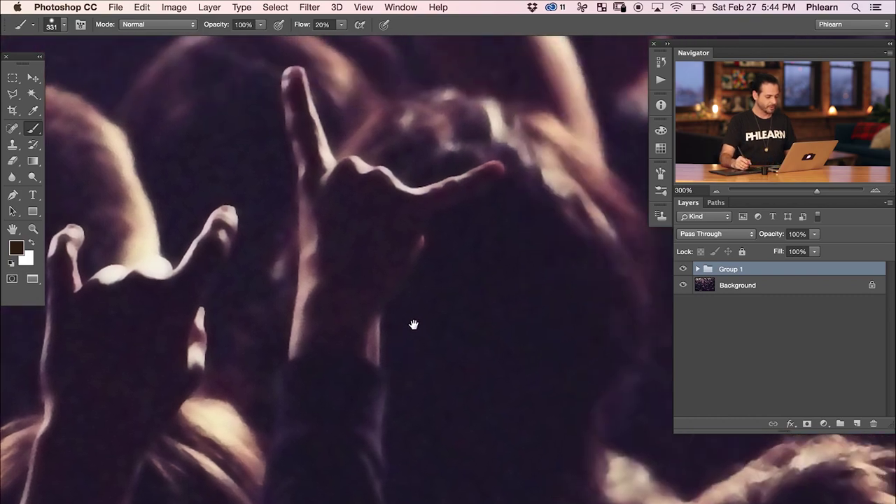
click(684, 270)
click(683, 269)
click(684, 270)
click(684, 270)
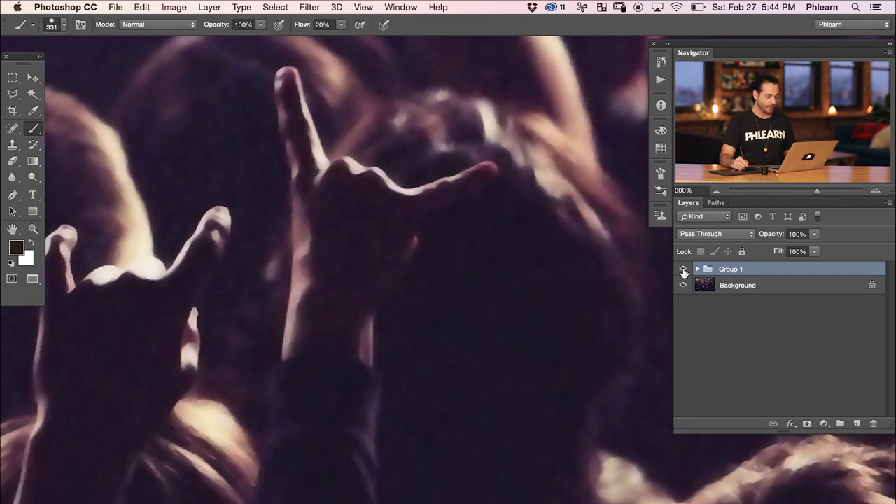
- Lower the group's opacity to 65% and compare the photo with the group hidden and shown
drag(772, 238, 770, 239)
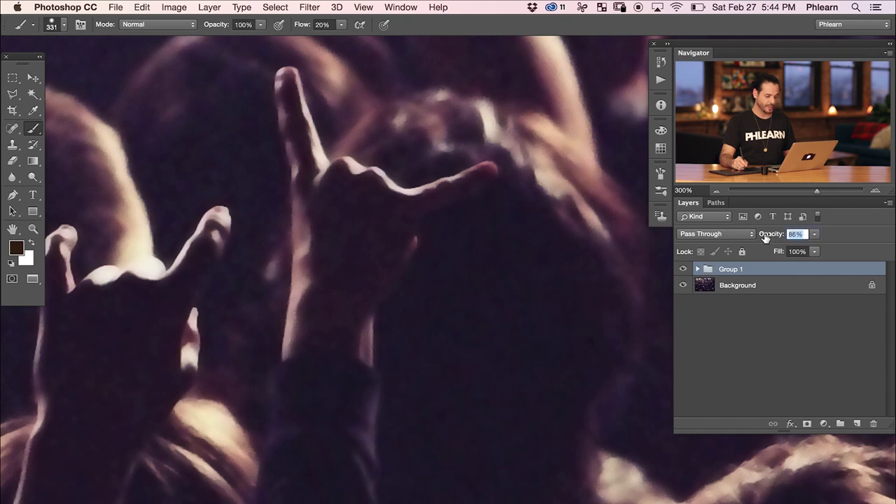
drag(762, 238, 762, 239)
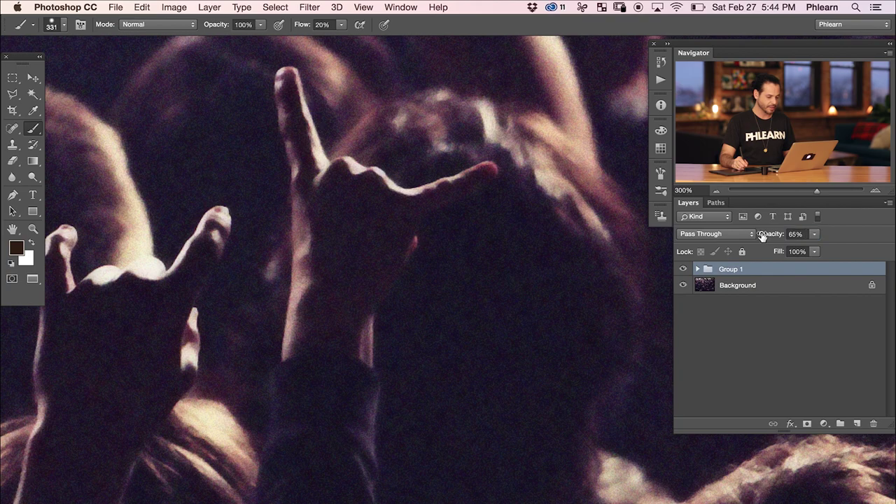
click(683, 270)
click(683, 269)
click(683, 270)
click(683, 269)
key(super+minus)
key(super+minus)
key(super+minus)
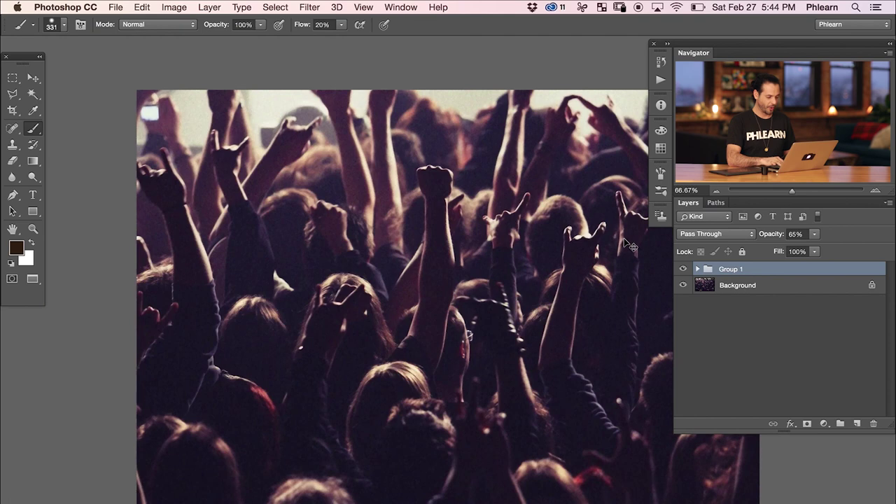
drag(486, 369, 407, 353)
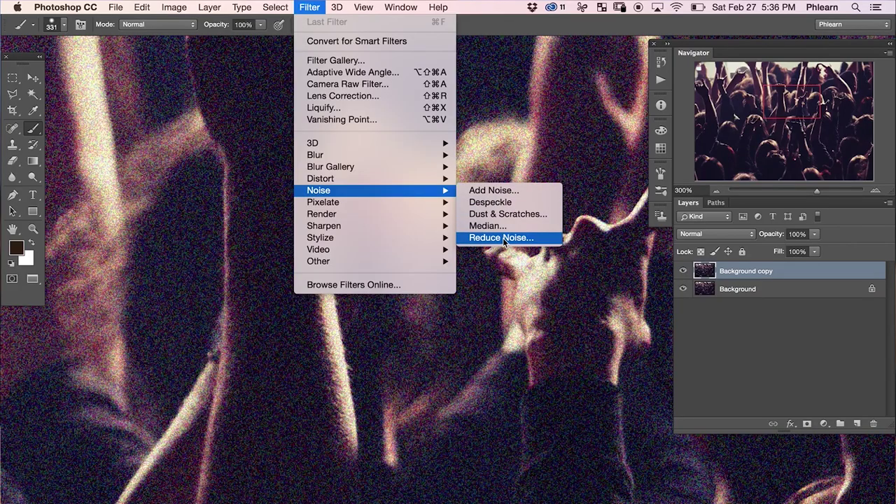
- Open Reduce Noise on the Background copy layer with Strength 9, Preserve Details 0%, Reduce Color Noise 90% and Sharpen Details 0%
click(503, 238)
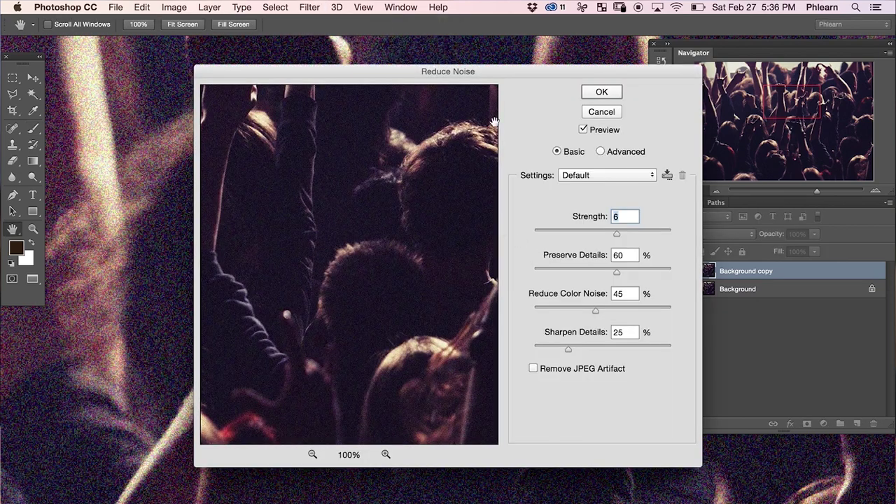
drag(514, 71, 447, 72)
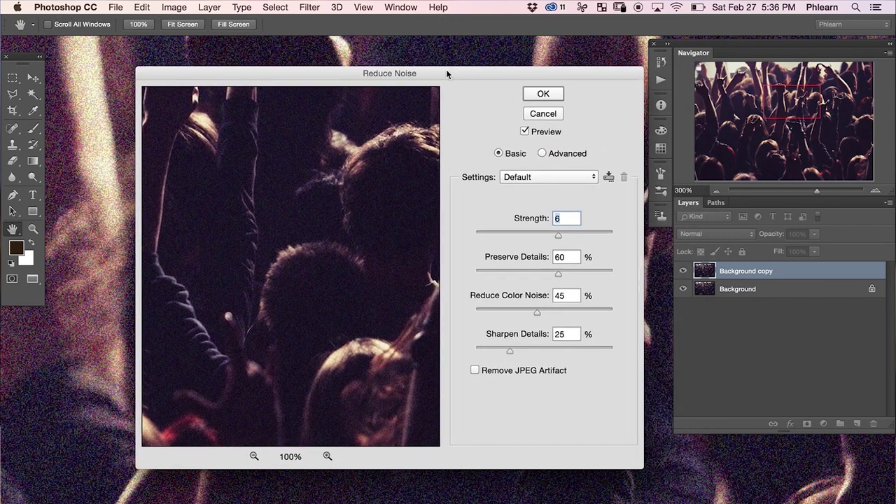
scroll(98, 304, down, 3)
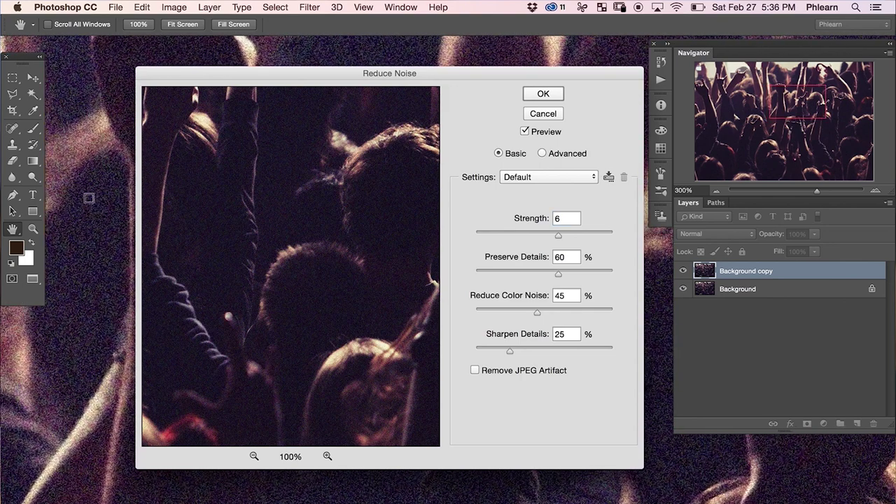
drag(508, 236, 480, 236)
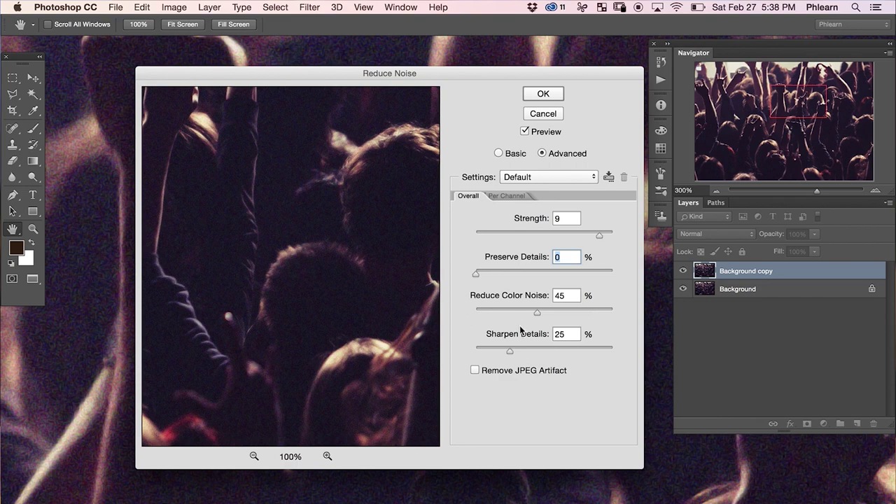
drag(515, 313, 483, 312)
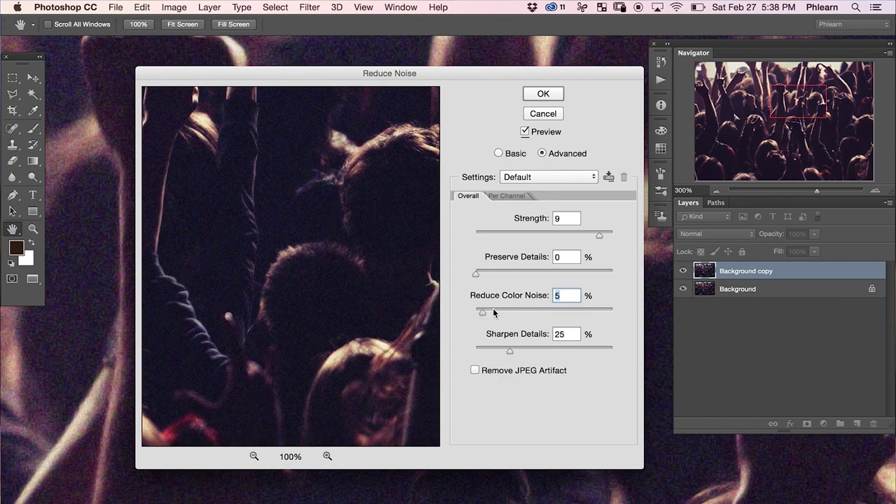
text(90)
key(Tab)
text(0)
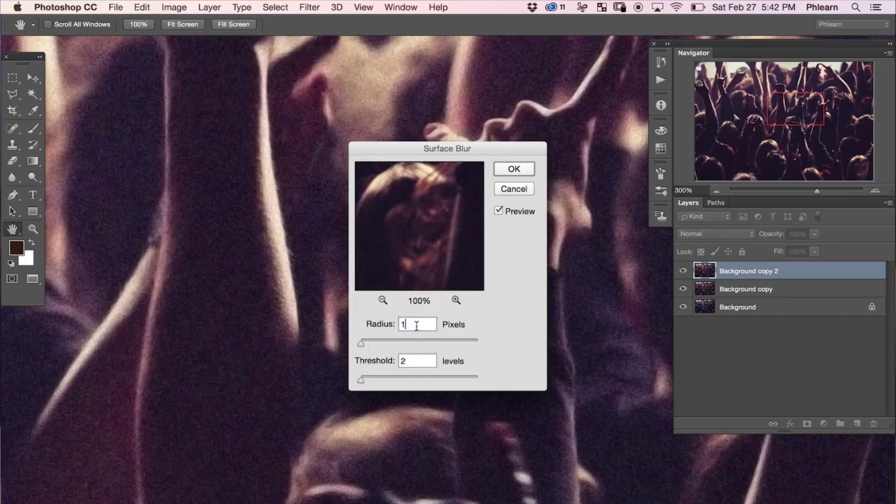
- Try Surface Blur on the Background copy 2 layer with a radius of 15 pixels and a threshold of 73 levels
key(Up)
key(Up)
key(Up)
key(Up)
key(Up)
key(Up)
key(Up)
key(Up)
key(Up)
key(Up)
drag(361, 381, 364, 381)
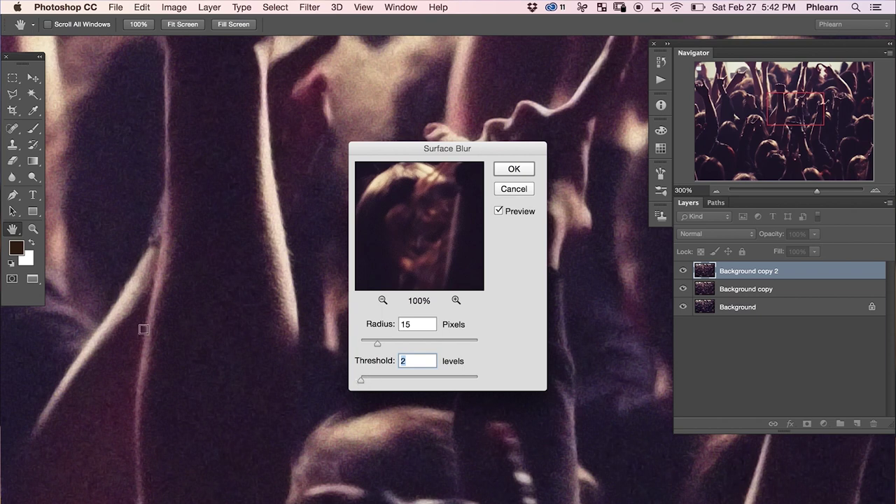
drag(383, 379, 408, 382)
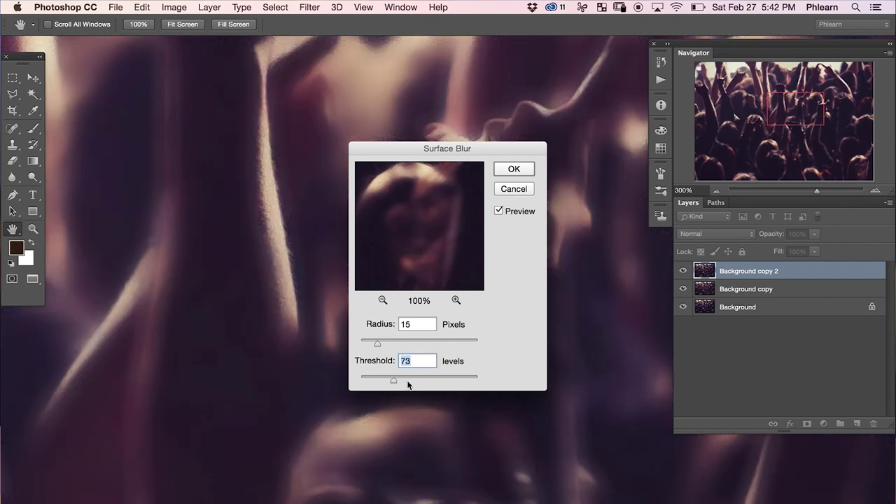
- Reduce the Surface Blur threshold and radius, and fine-tune the threshold slightly upward
drag(382, 379, 371, 379)
drag(378, 343, 365, 344)
drag(367, 379, 372, 379)
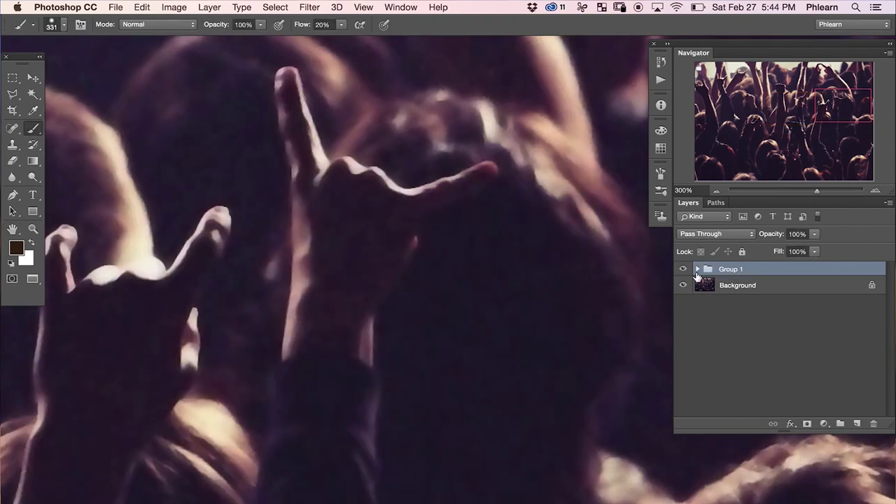
- Set the opacity of the noise-reduction group to 65% and check the blended result on the whole photo
drag(771, 238, 753, 239)
click(683, 269)
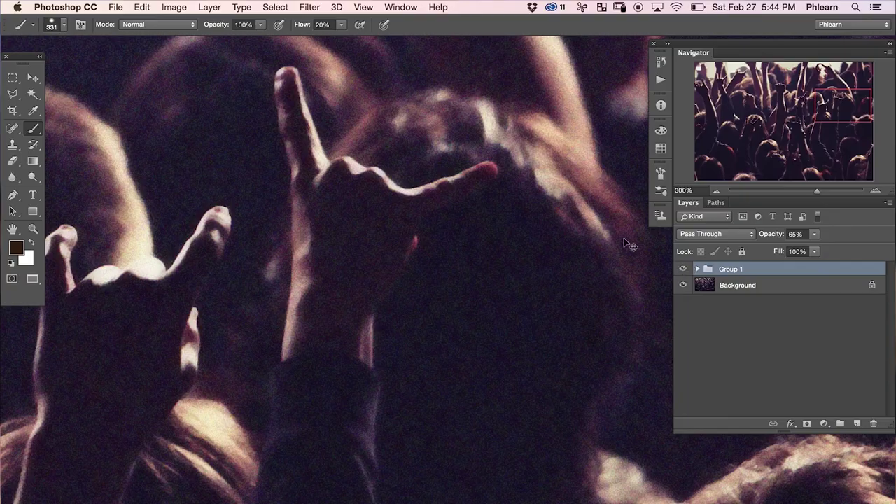
key(super+0)
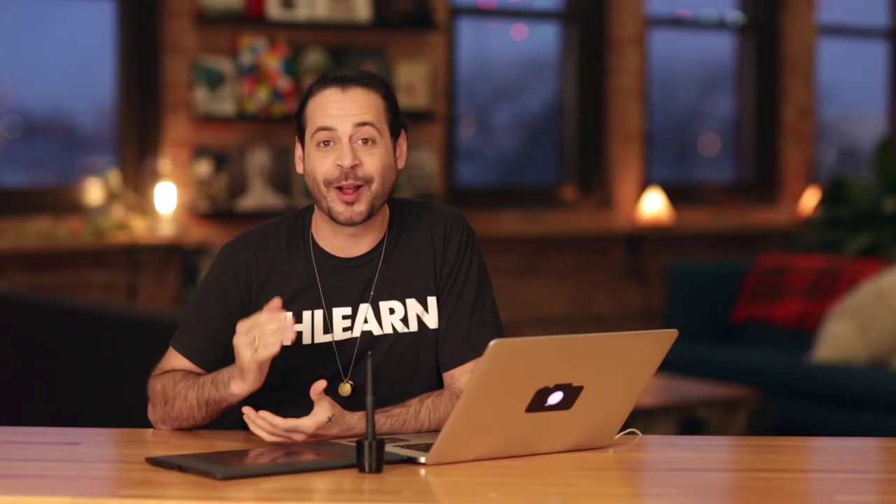